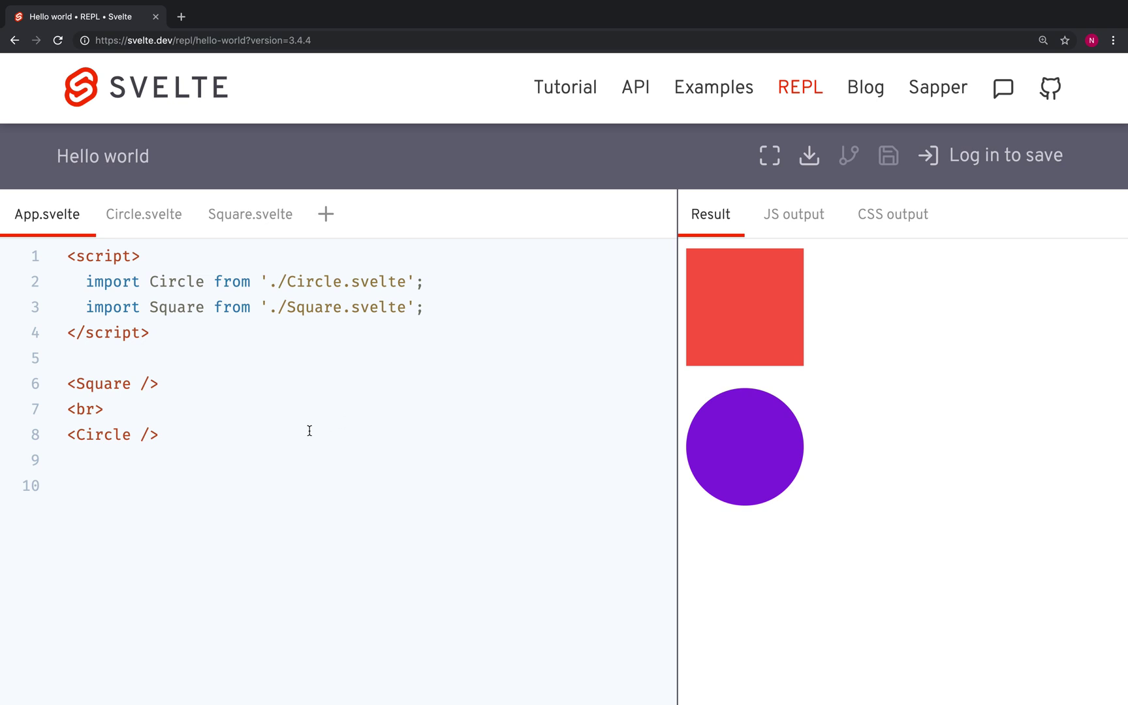
Switch from App.svelte to the Circle.svelte component source
{"action": "left_click", "coordinate": [135, 365]}
{"action": "left_click", "coordinate": [131, 214]}
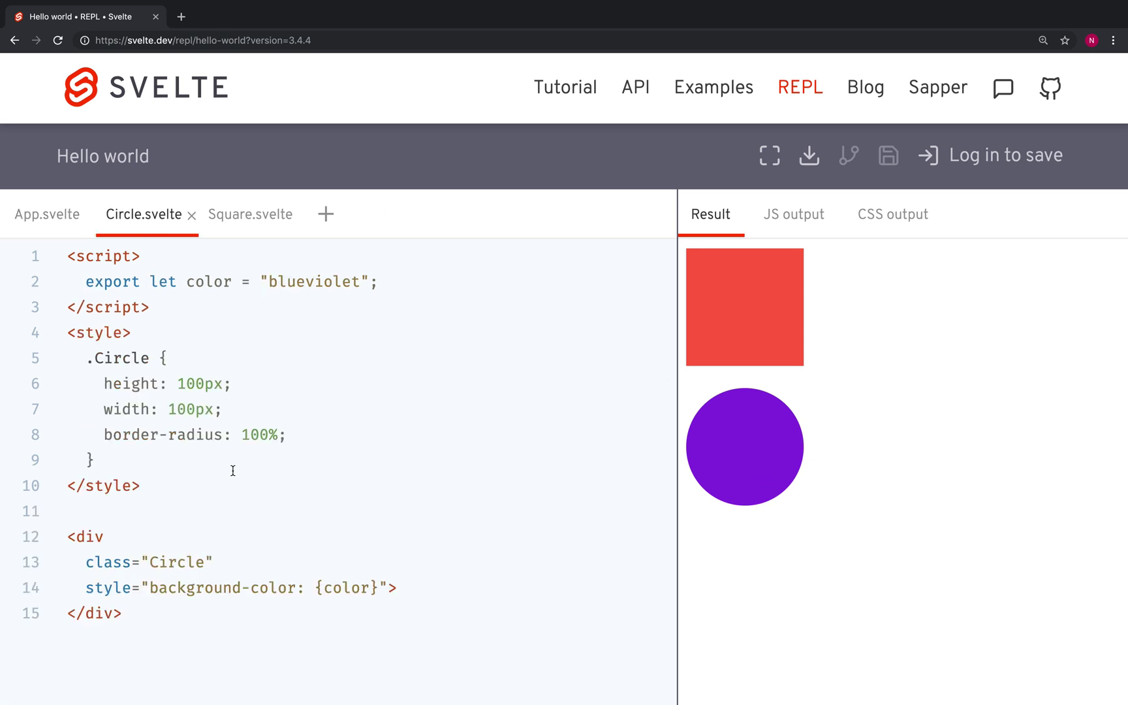
Review the .Circle style rules and the {color} expression used in the style
{"action": "left_click_drag", "start_coordinate": [219, 467], "coordinate": [98, 358]}
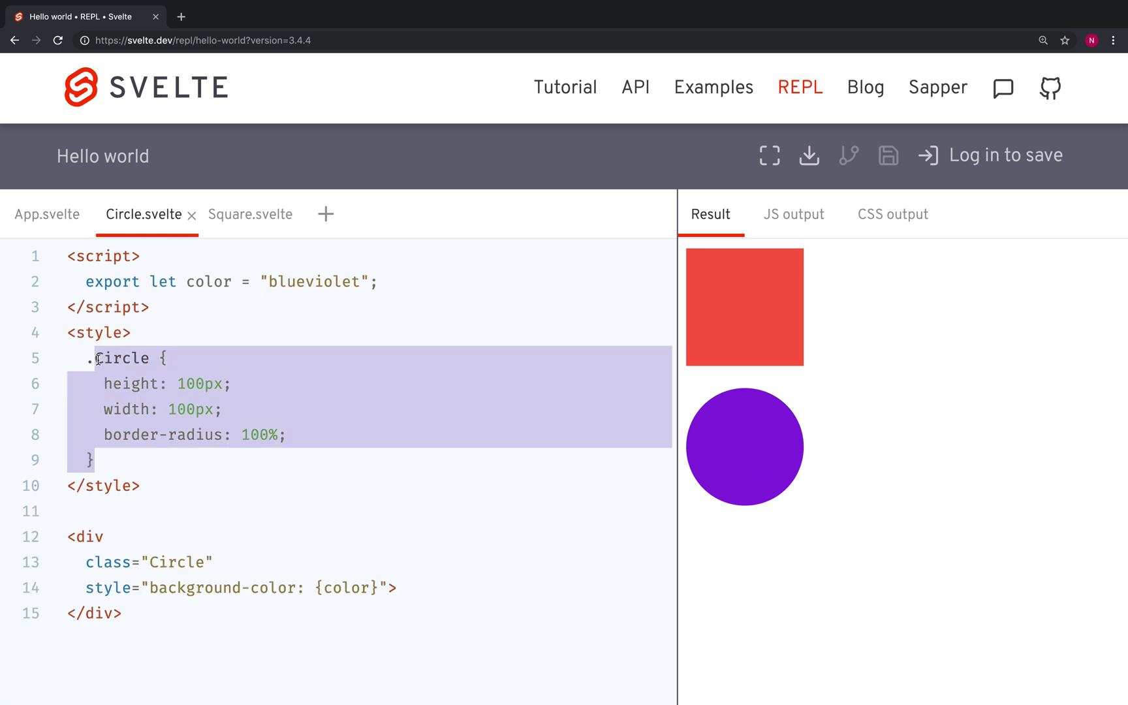
{"action": "left_click", "coordinate": [363, 587]}
{"action": "left_click_drag", "start_coordinate": [371, 590], "coordinate": [315, 588]}
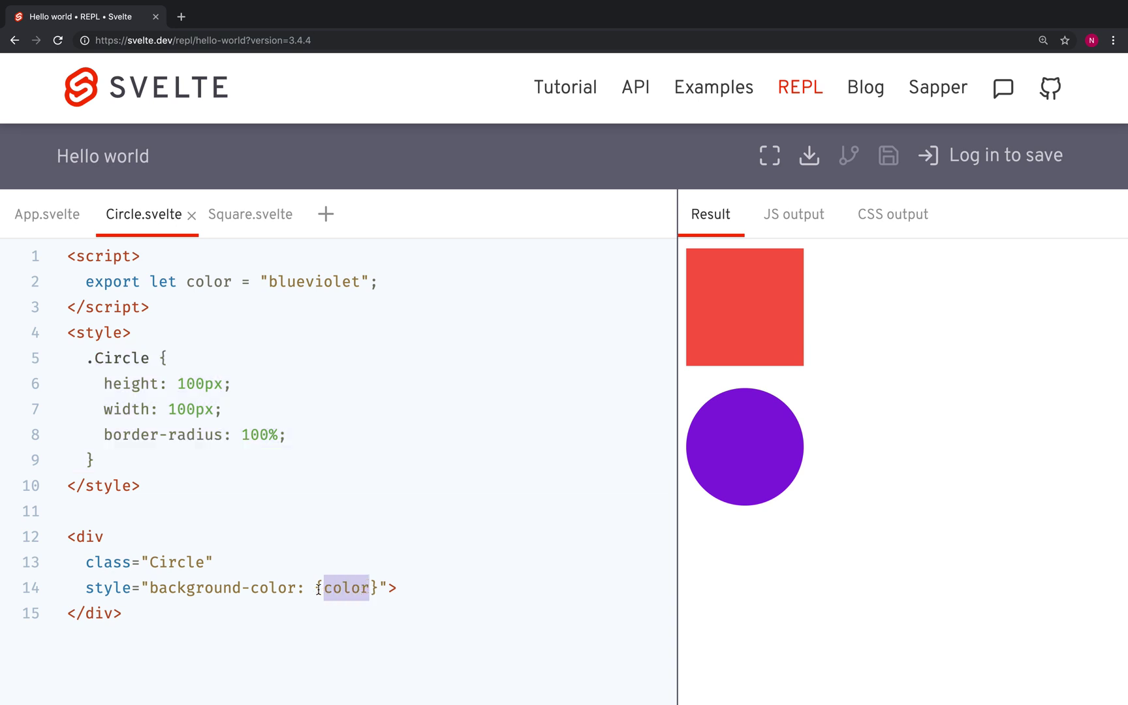
Review the exported color prop on line 2 and its default value blueviolet
{"action": "left_click_drag", "start_coordinate": [381, 285], "coordinate": [186, 282]}
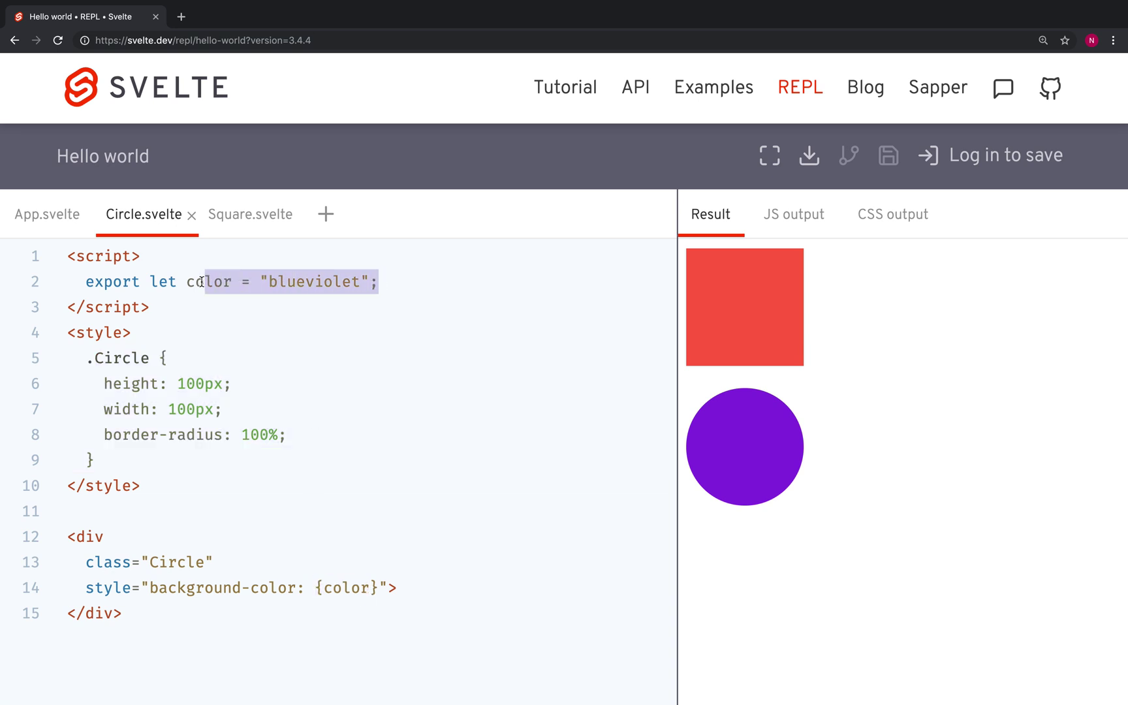
{"action": "left_click", "coordinate": [363, 282]}
{"action": "left_click_drag", "start_coordinate": [370, 282], "coordinate": [258, 282]}
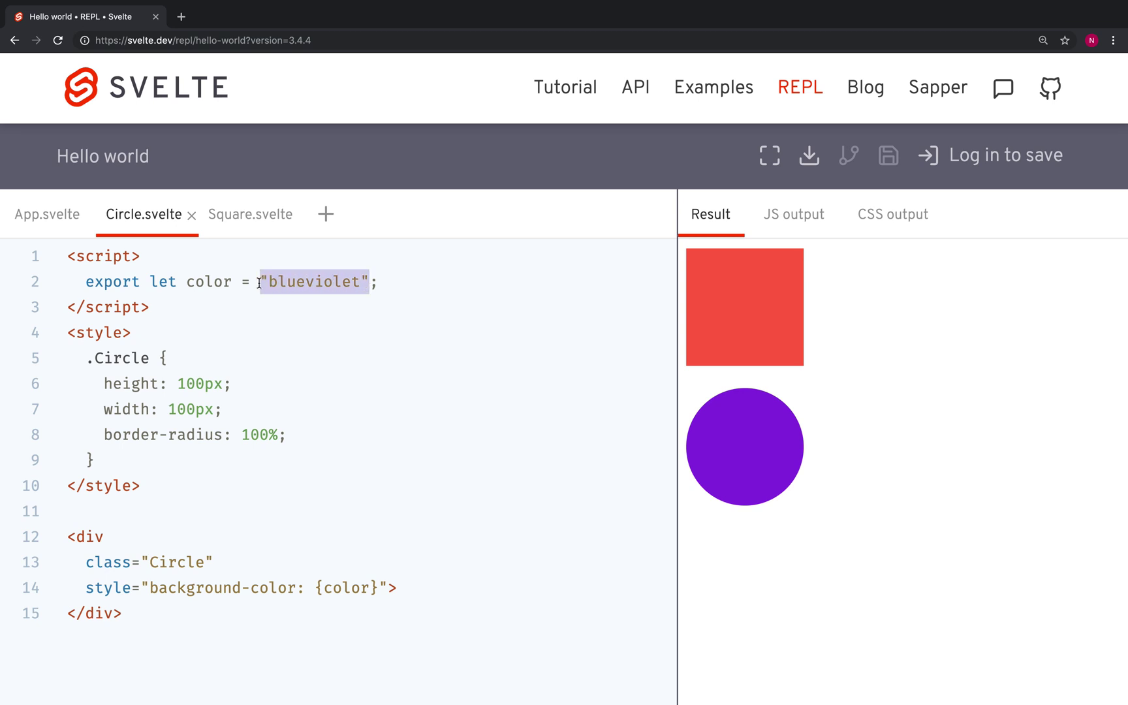
{"action": "left_click", "coordinate": [322, 285]}
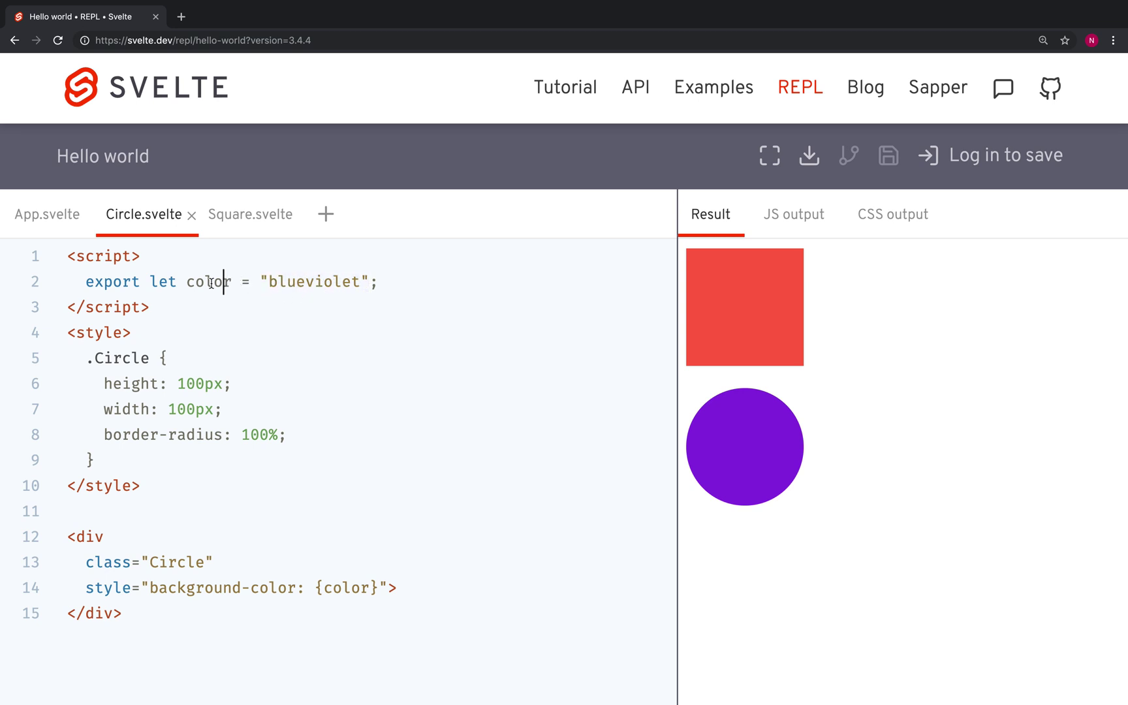
{"action": "left_click_drag", "start_coordinate": [224, 282], "coordinate": [205, 282]}
{"action": "left_click", "coordinate": [58, 217]}
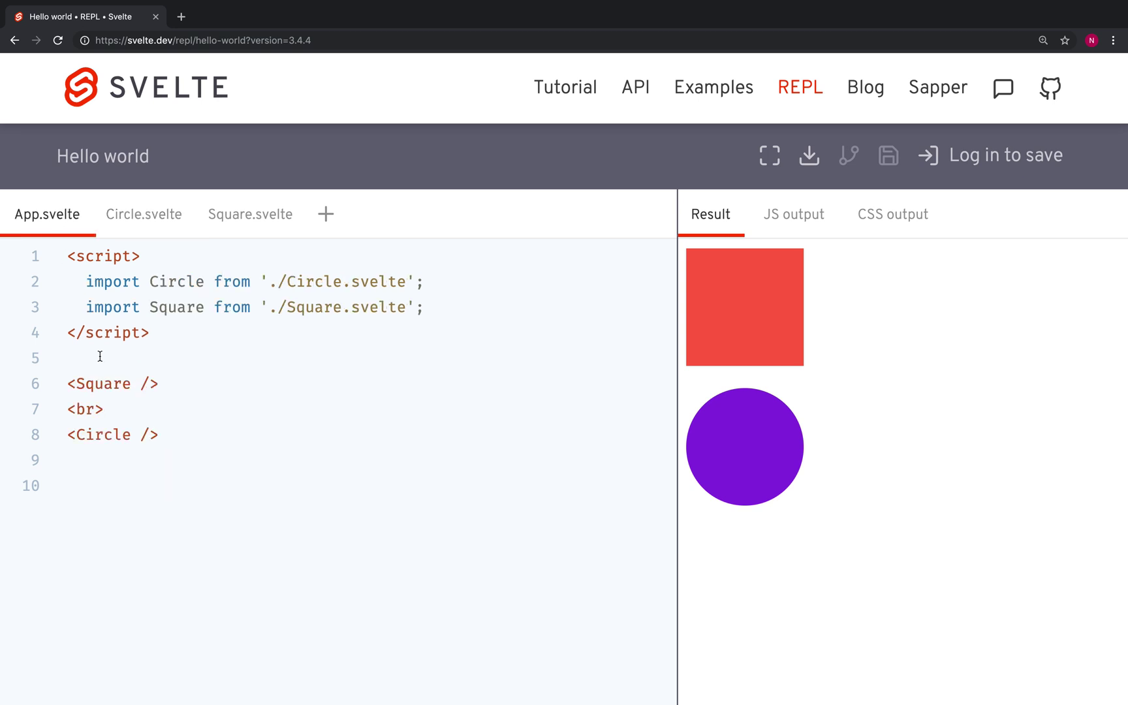
{"action": "left_click", "coordinate": [129, 434]}
{"action": "type", "text": "color "}
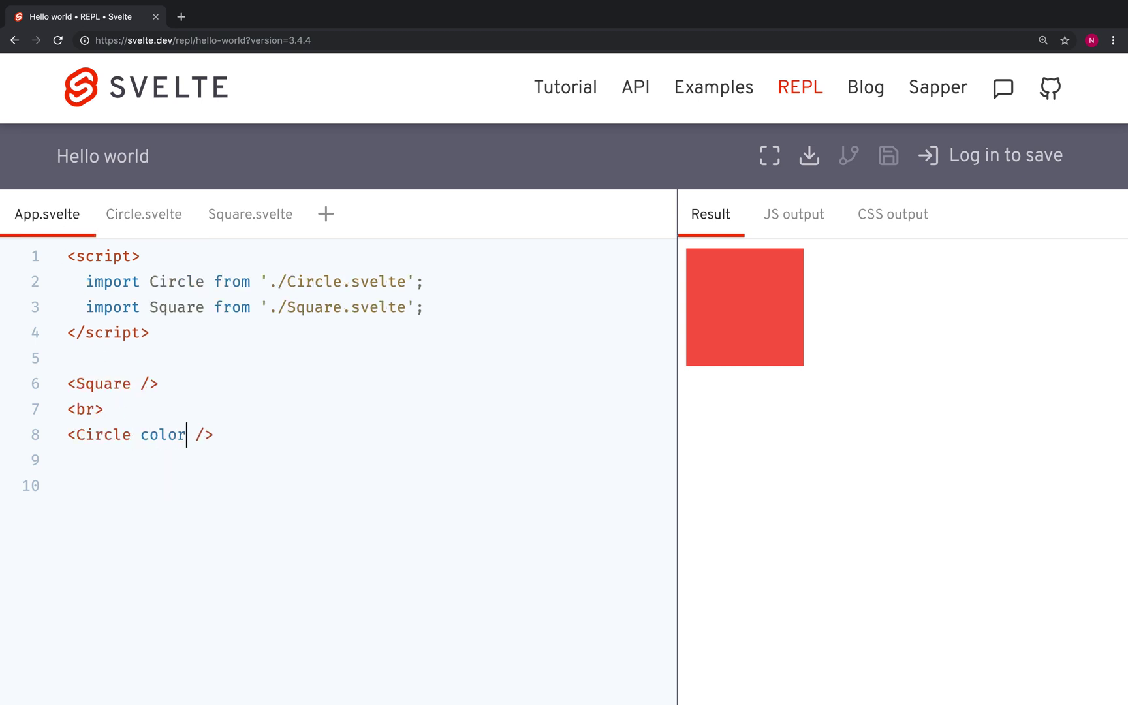
{"action": "type", "text": "=\"blue"}
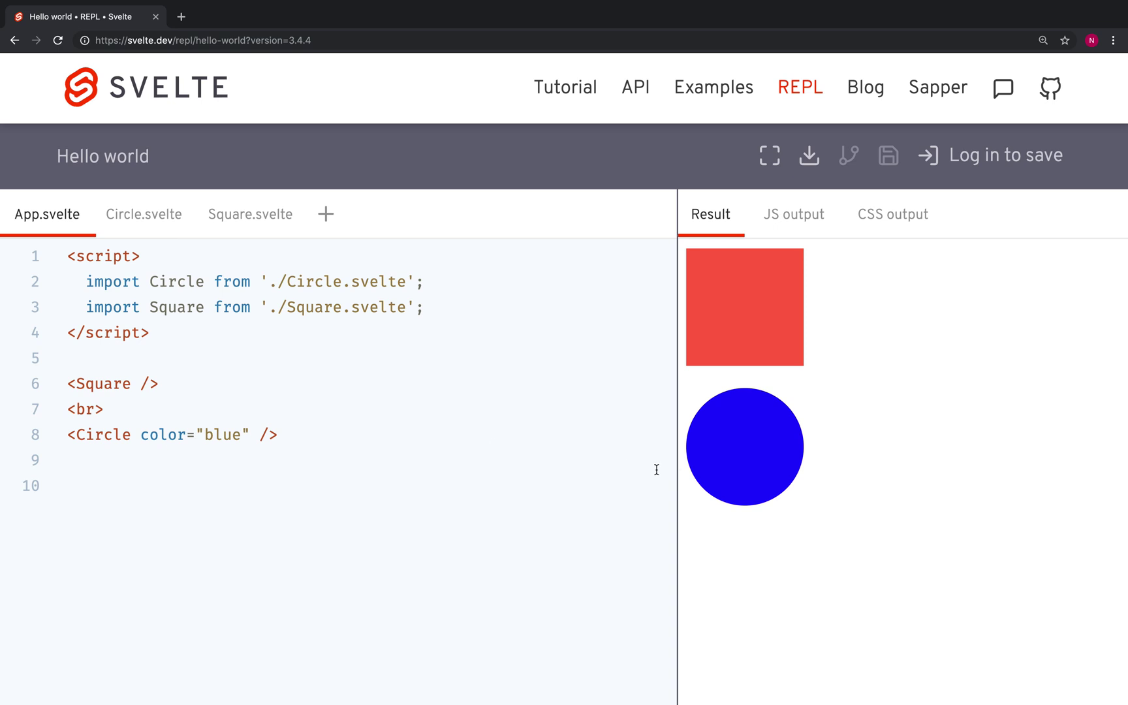
{"action": "key", "text": "BackSpace"}
{"action": "key", "text": "BackSpace"}
{"action": "key", "text": "BackSpace"}
{"action": "key", "text": "BackSpace"}
{"action": "type", "text": "red"}
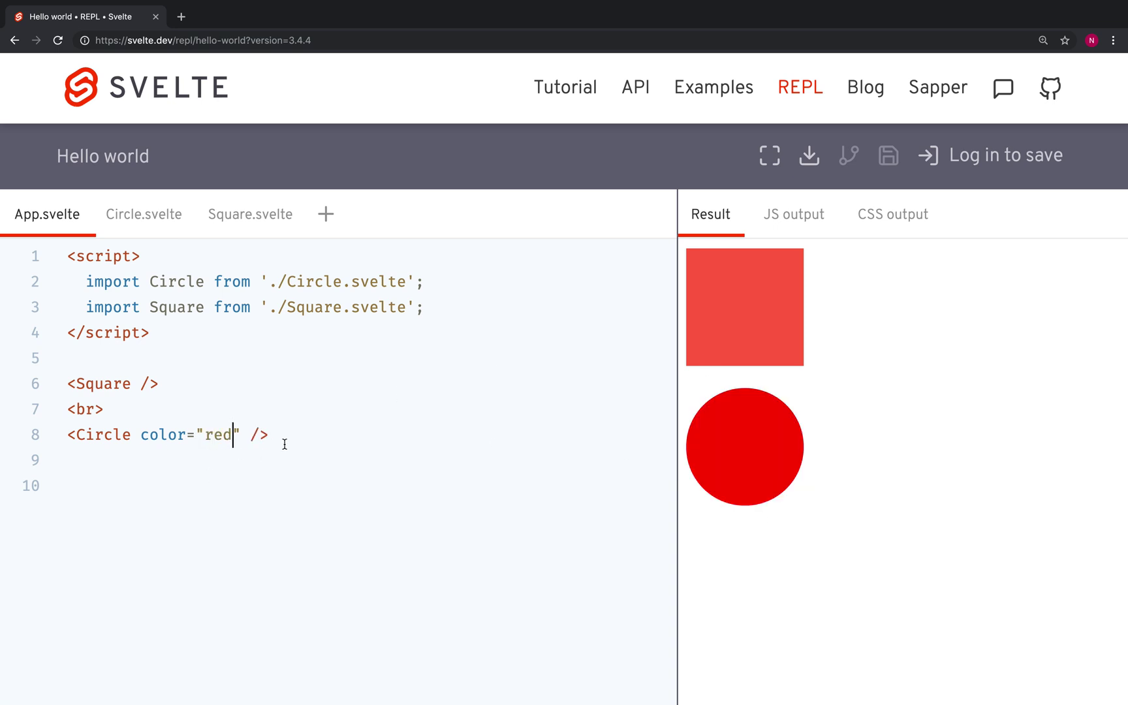
{"action": "left_click_drag", "start_coordinate": [244, 435], "coordinate": [143, 434]}
{"action": "key", "text": "BackSpace"}
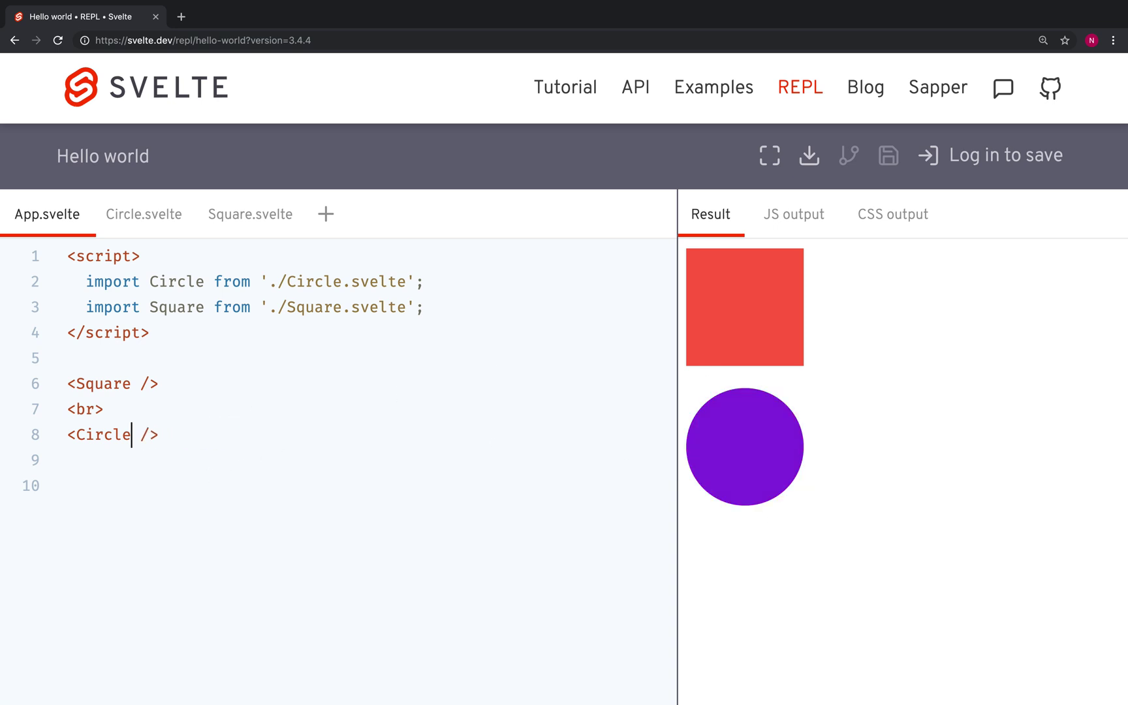
{"action": "left_click", "coordinate": [245, 228]}
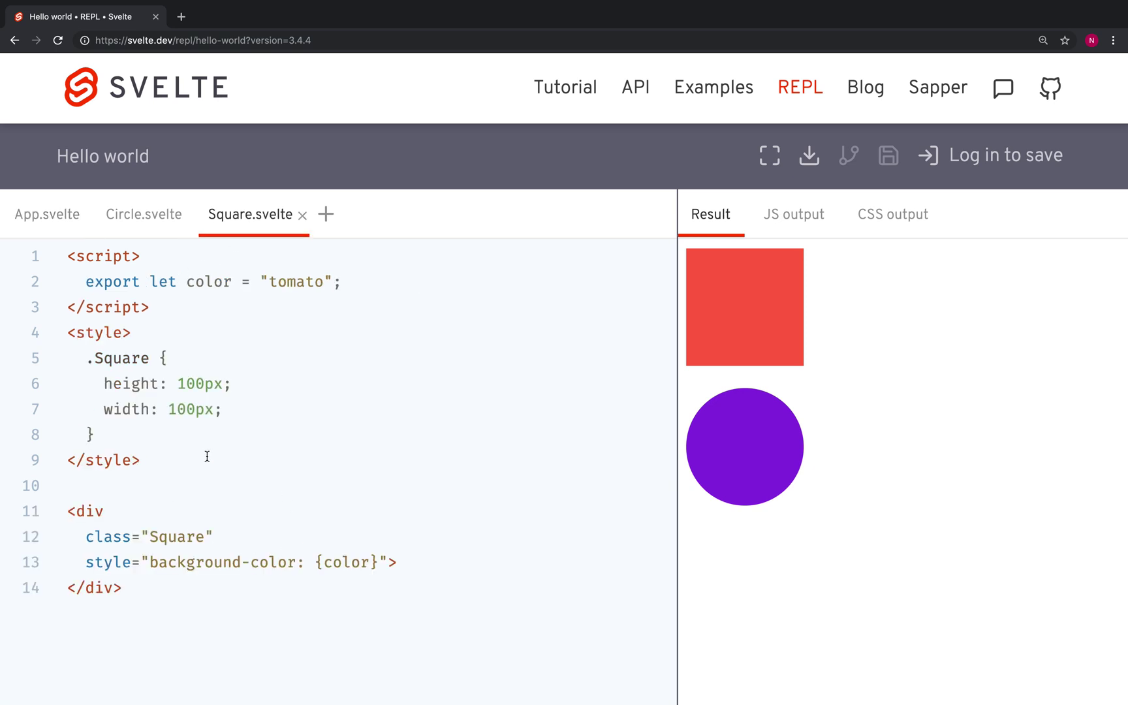
{"action": "left_click", "coordinate": [43, 218]}
{"action": "left_click", "coordinate": [146, 369]}
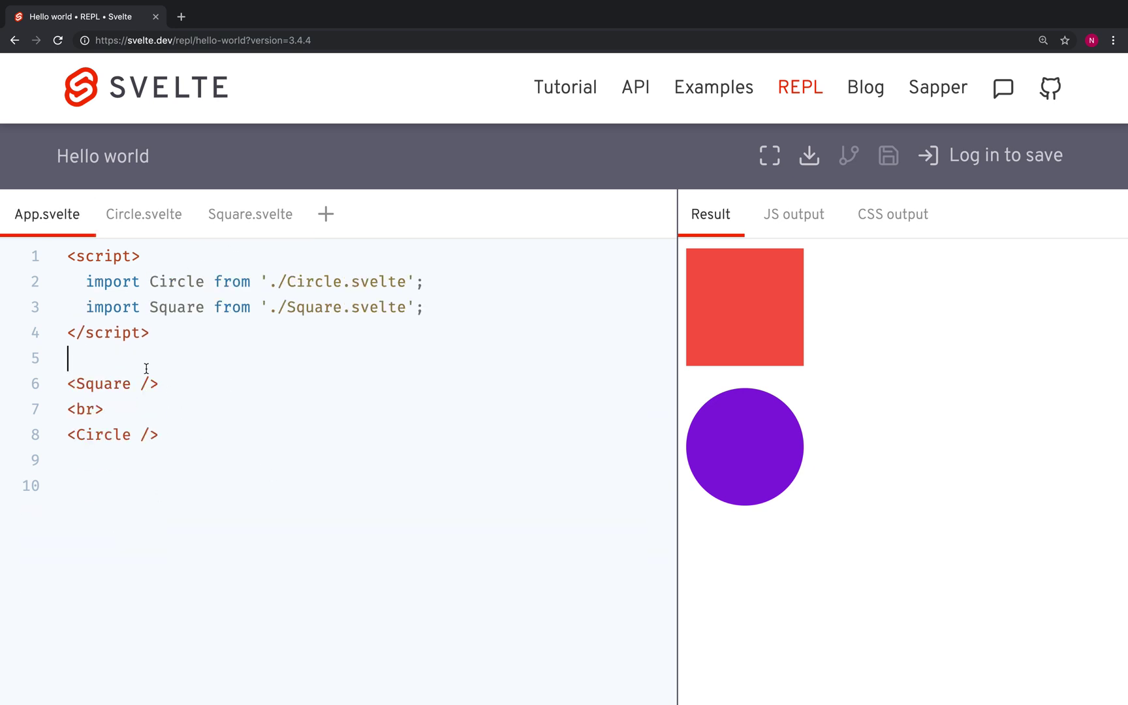
{"action": "key", "text": "Return"}
{"action": "type", "text": "{"}
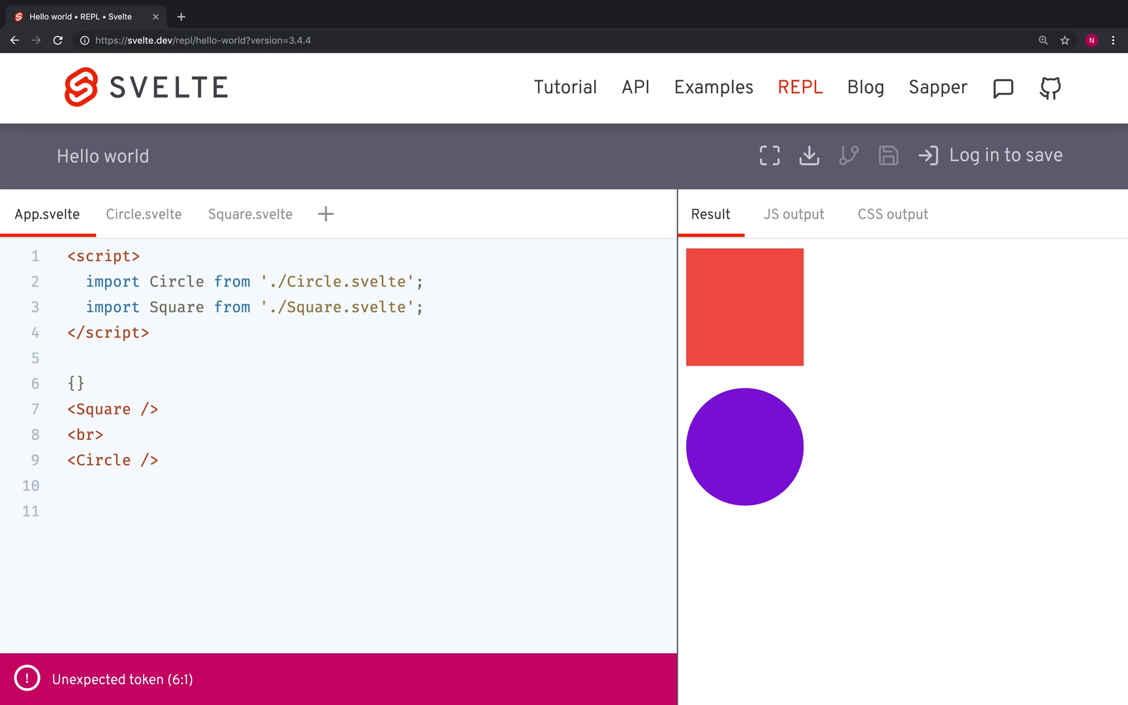
{"action": "type", "text": "#if"}
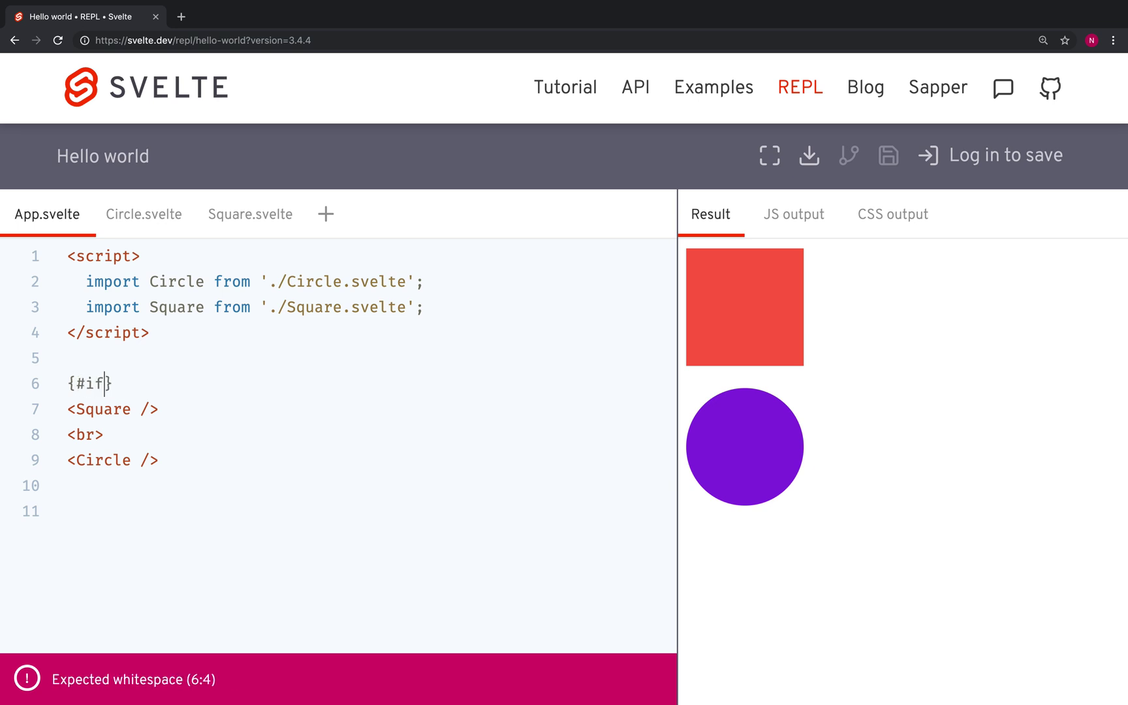
Declare let shape = "square" in the script block, fixing typos in the name
{"action": "left_click", "coordinate": [449, 308]}
{"action": "key", "text": "Return"}
{"action": "key", "text": "Return"}
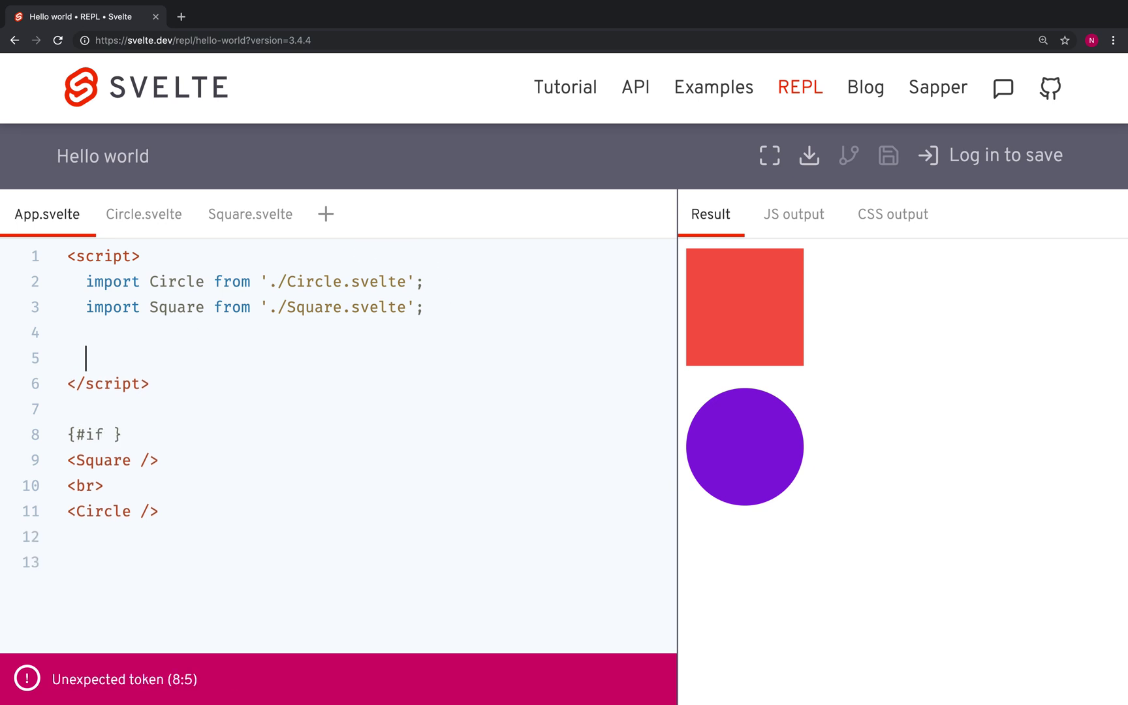
{"action": "type", "text": "let show"}
{"action": "type", "text": "Squ"}
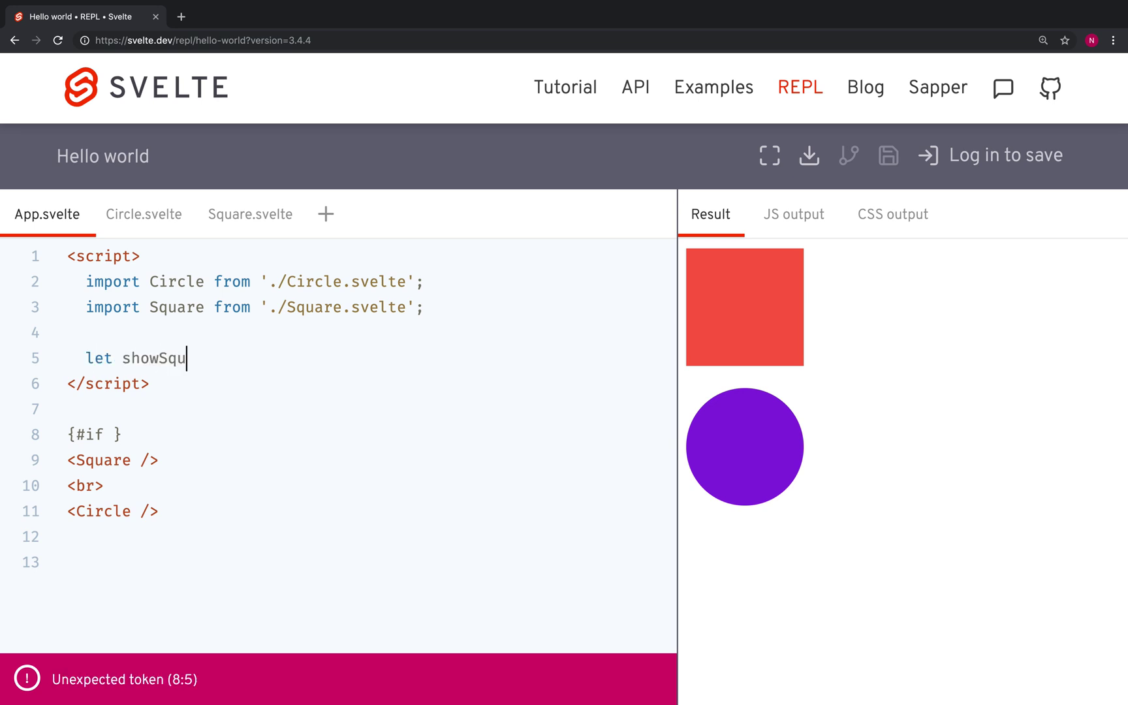
{"action": "type", "text": "are ="}
{"action": "key", "text": "BackSpace"}
{"action": "key", "text": "BackSpace"}
{"action": "key", "text": "BackSpace"}
{"action": "key", "text": "BackSpace"}
{"action": "key", "text": "BackSpace"}
{"action": "key", "text": "BackSpace"}
{"action": "key", "text": "BackSpace"}
{"action": "key", "text": "BackSpace"}
{"action": "type", "text": "hape = \""}
{"action": "type", "text": "square\";l"}
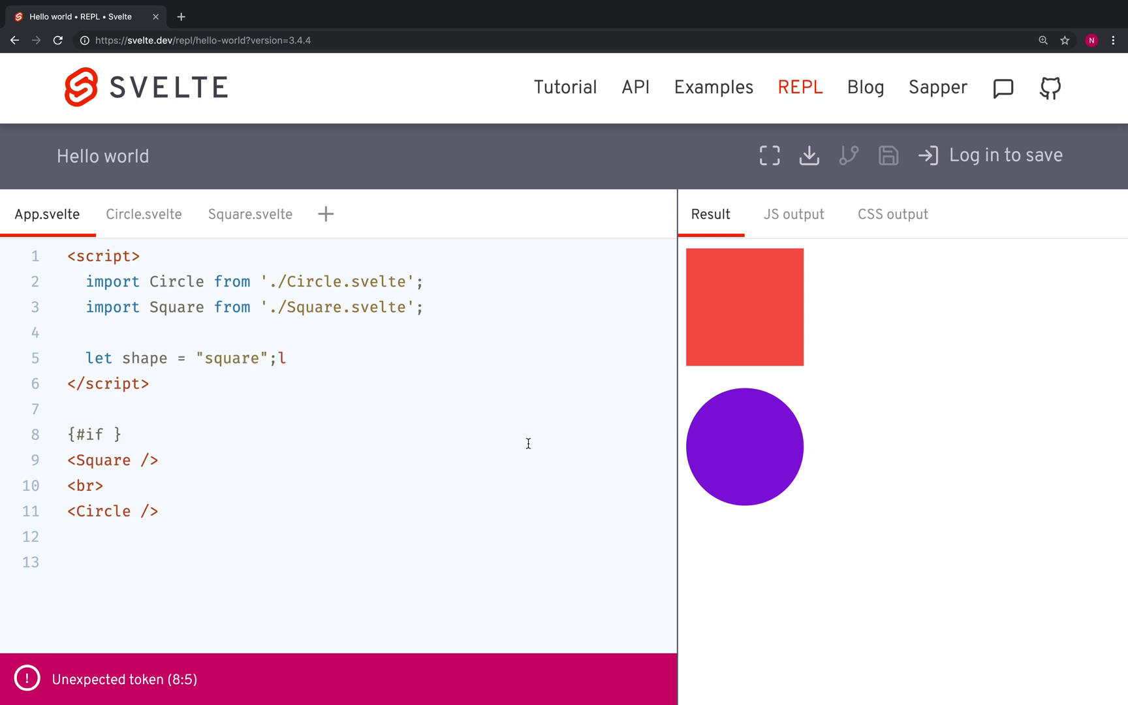
{"action": "key", "text": "BackSpace"}
Add {#if shape === "square"} above <Square /> and start a new line after it
{"action": "left_click", "coordinate": [118, 434]}
{"action": "type", "text": "shape "}
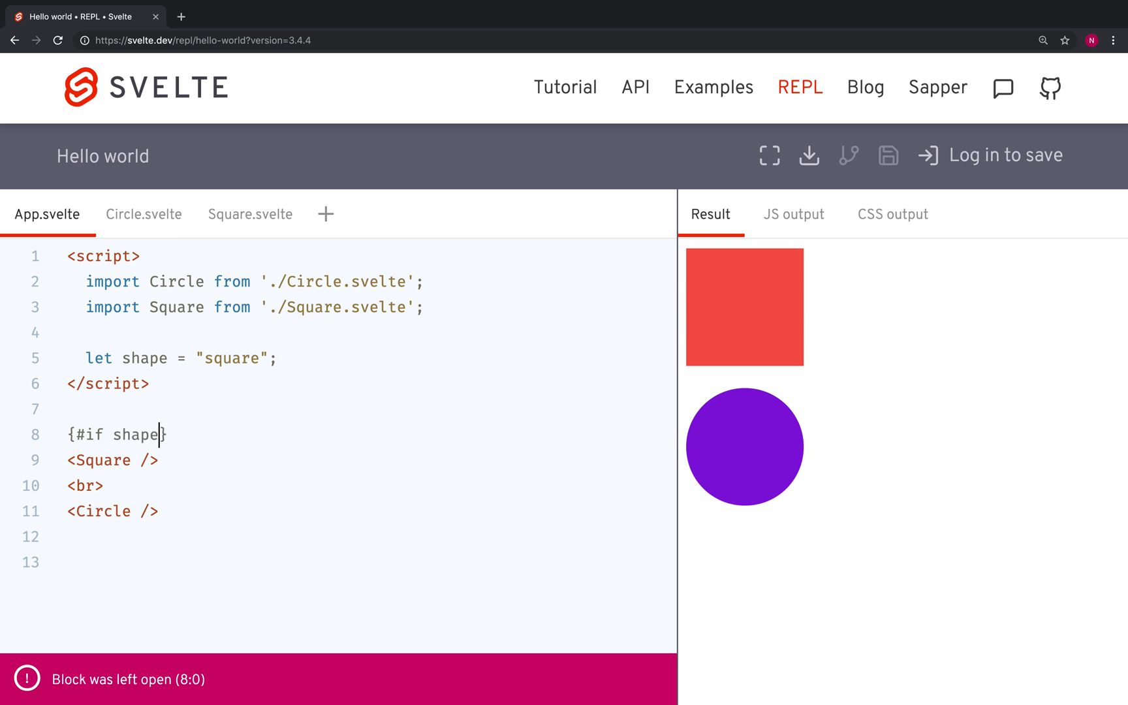
{"action": "type", "text": "== squa"}
{"action": "type", "text": "re"}
{"action": "key", "text": "BackSpace"}
{"action": "key", "text": "BackSpace"}
{"action": "key", "text": "BackSpace"}
{"action": "key", "text": "BackSpace"}
{"action": "key", "text": "BackSpace"}
{"action": "type", "text": "\""}
{"action": "type", "text": "square"}
{"action": "left_click", "coordinate": [188, 434]}
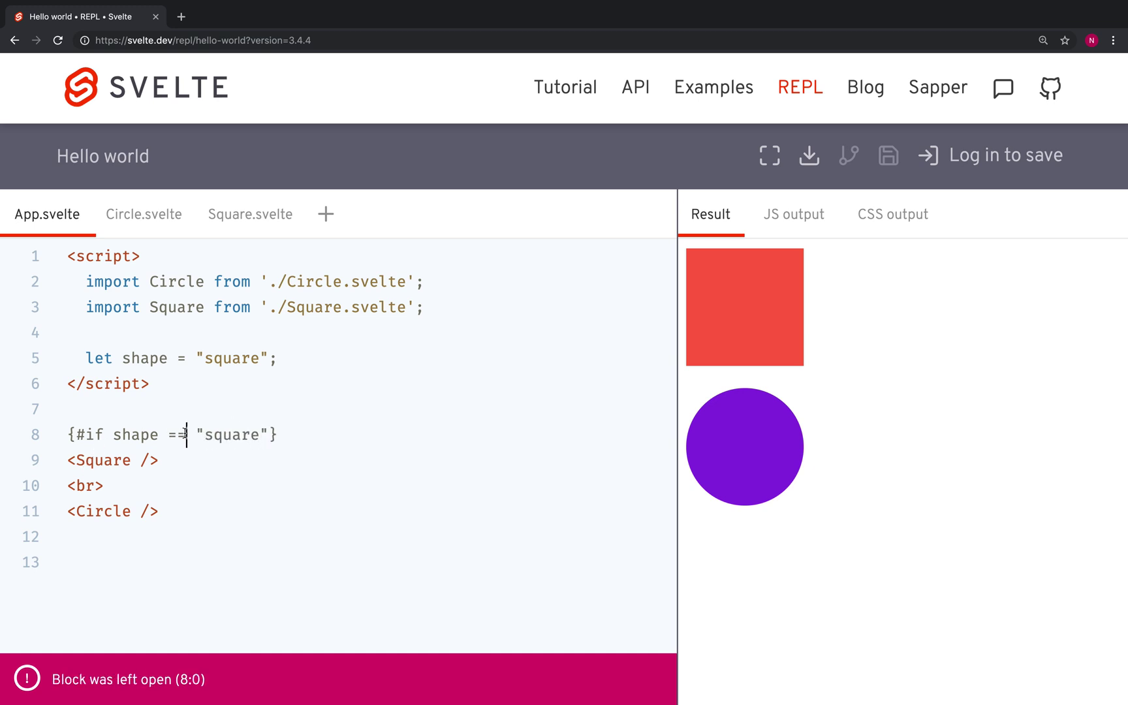
{"action": "type", "text": "="}
{"action": "left_click", "coordinate": [189, 454]}
{"action": "key", "text": "Return"}
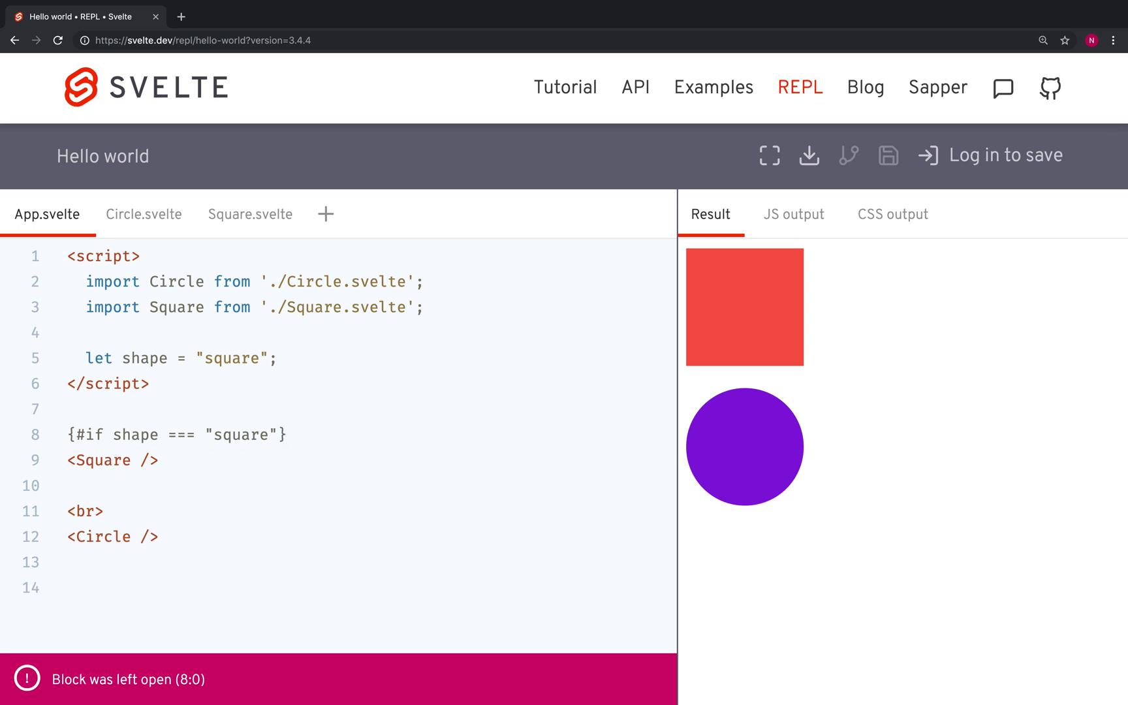
{"action": "type", "text": "{:else"}
{"action": "type", "text": " if sh"}
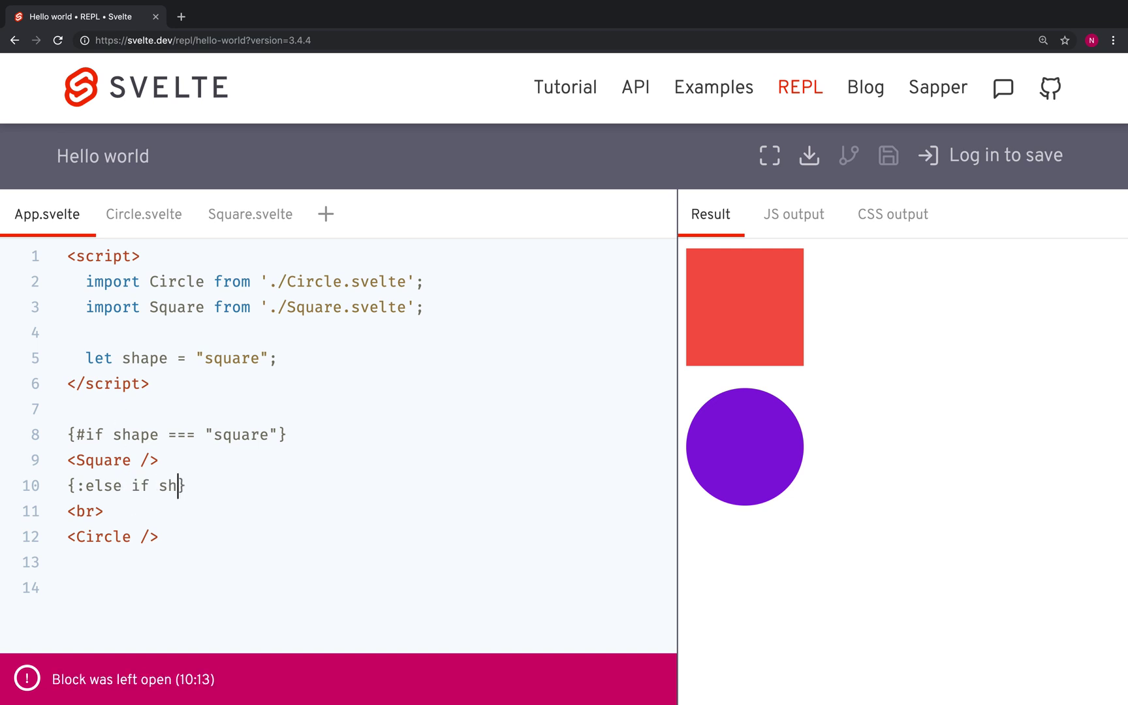
{"action": "type", "text": "ape === \""}
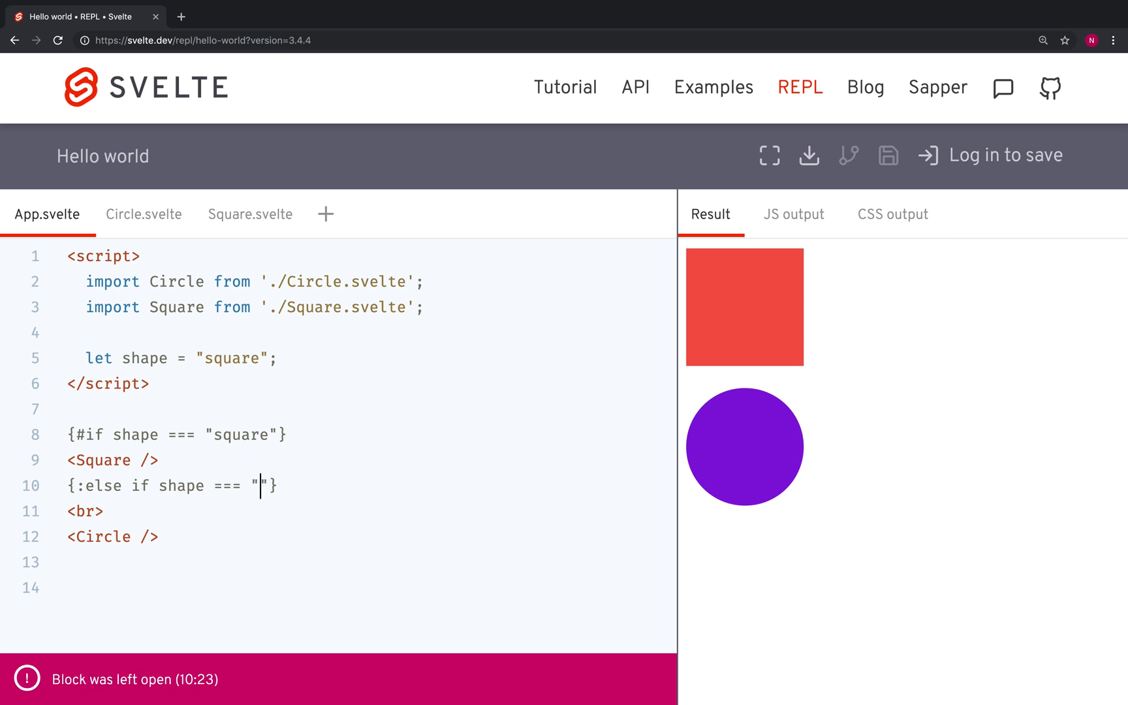
{"action": "type", "text": "circle"}
Add {:else if shape === "circle"} before <Circle /> and remove the <br> line break
{"action": "left_click_drag", "start_coordinate": [116, 510], "coordinate": [61, 512]}
{"action": "key", "text": "BackSpace"}
{"action": "left_click", "coordinate": [203, 526]}
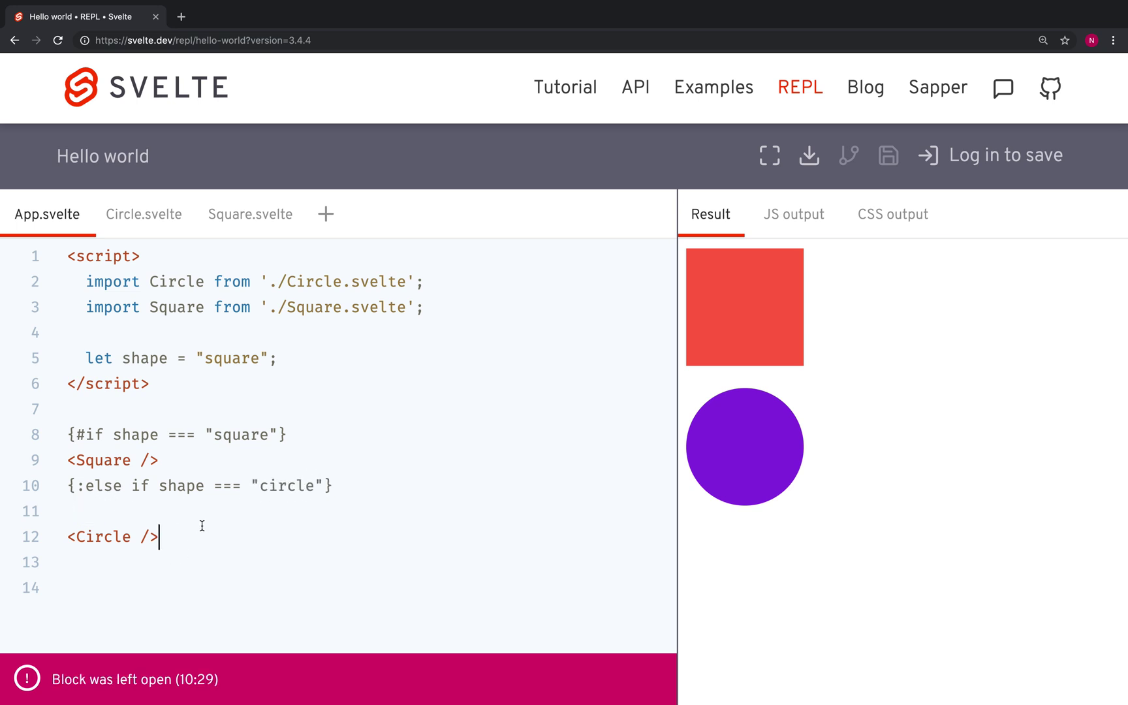
{"action": "key", "text": "Return"}
{"action": "type", "text": "{/"}
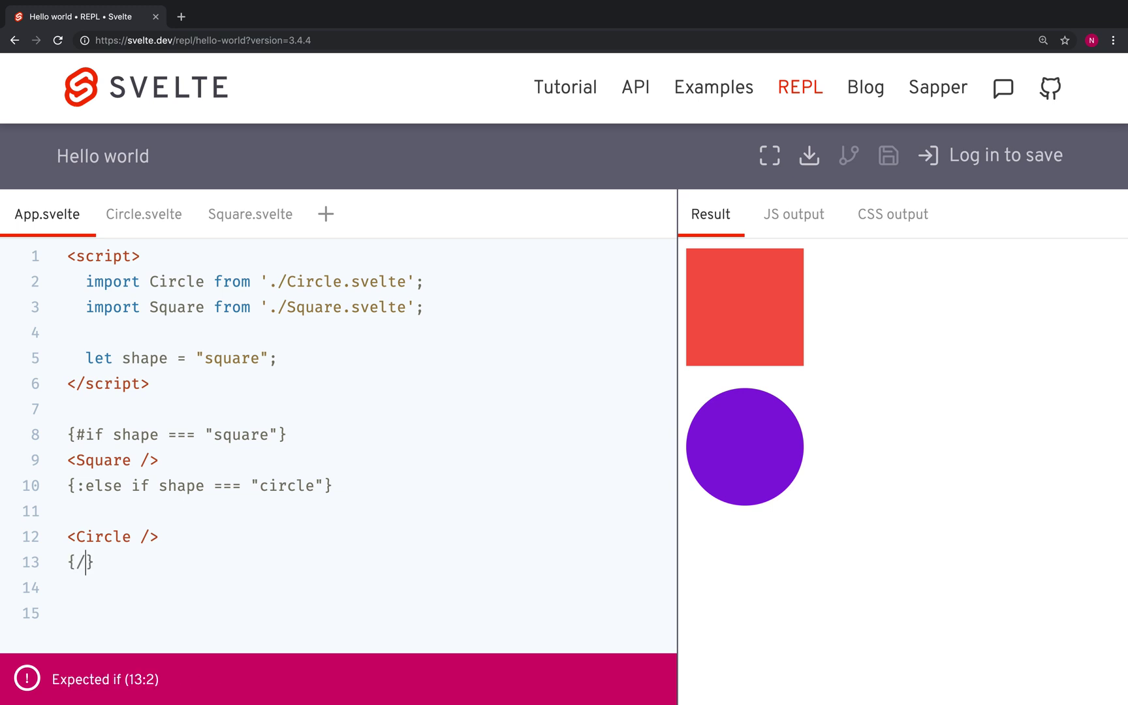
{"action": "type", "text": "if"}
Close the block with {/if} after <Circle /> and remove the extra blank line
{"action": "left_click", "coordinate": [179, 518]}
{"action": "key", "text": "BackSpace"}
{"action": "left_click_drag", "start_coordinate": [104, 536], "coordinate": [77, 536]}
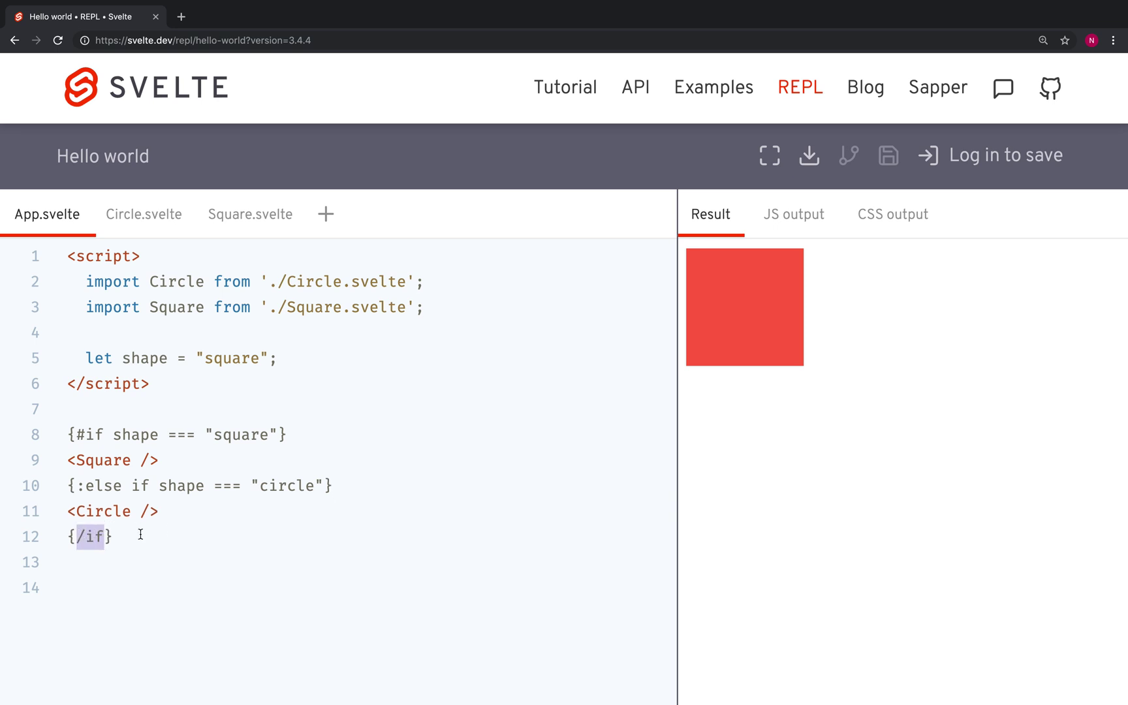
{"action": "left_click", "coordinate": [156, 512]}
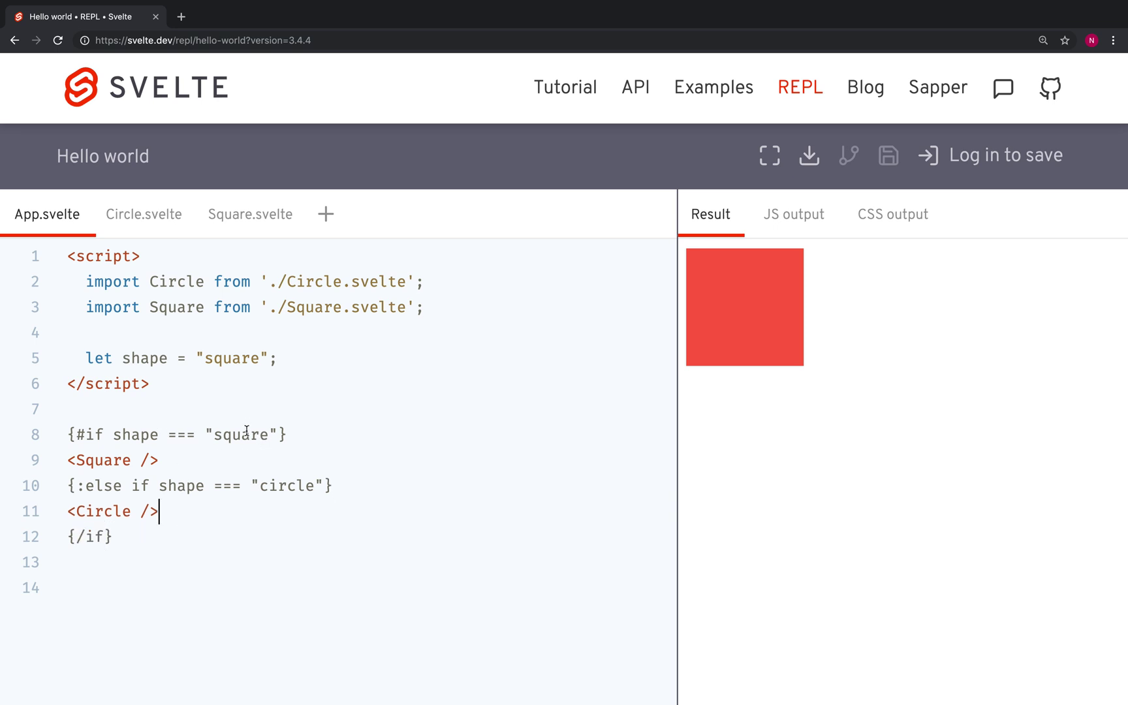
Change shape's value from "square" to "circle" so the purple circle renders
{"action": "left_click", "coordinate": [154, 466]}
{"action": "key", "text": "shift+Left"}
{"action": "key", "text": "shift+Left"}
{"action": "key", "text": "shift+Left"}
{"action": "key", "text": "shift+Left"}
{"action": "key", "text": "shift+Left"}
{"action": "key", "text": "shift+Left"}
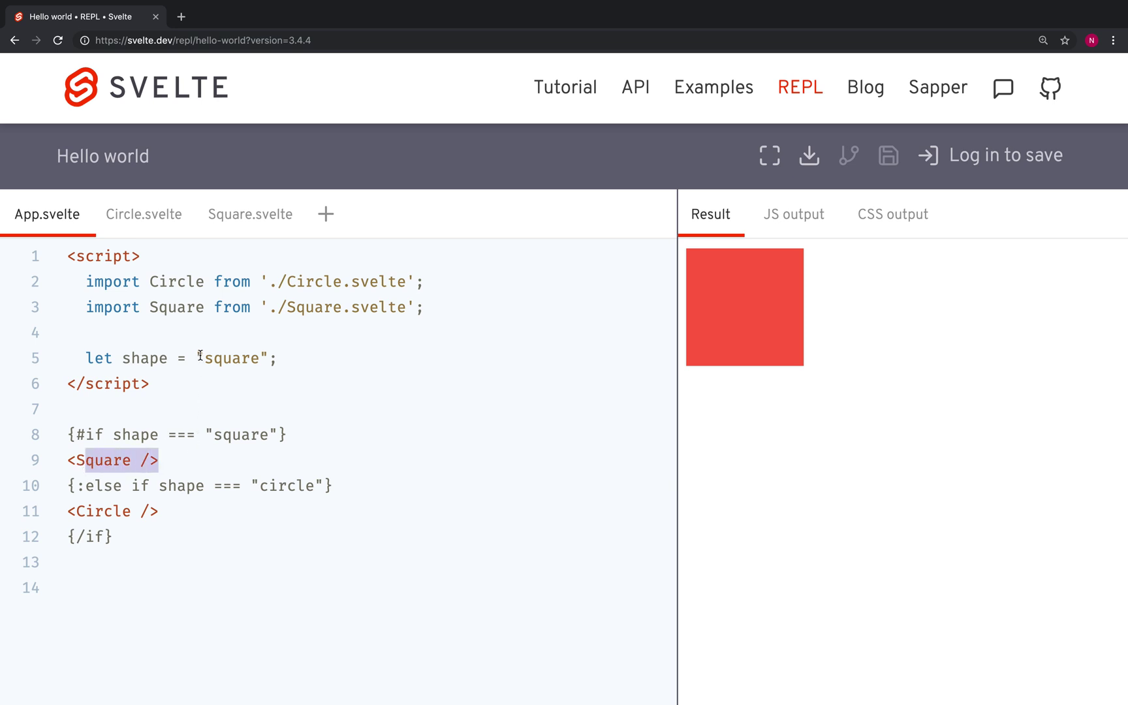
{"action": "left_click", "coordinate": [157, 458]}
{"action": "left_click_drag", "start_coordinate": [206, 360], "coordinate": [260, 364]}
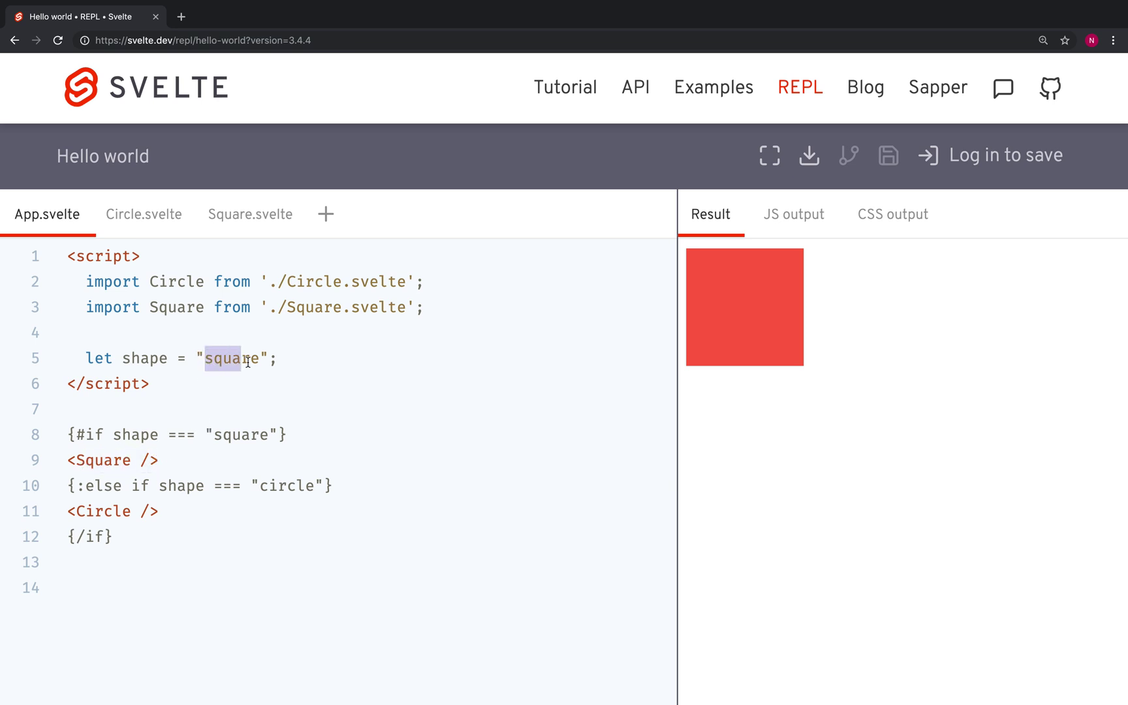
{"action": "type", "text": "circle"}
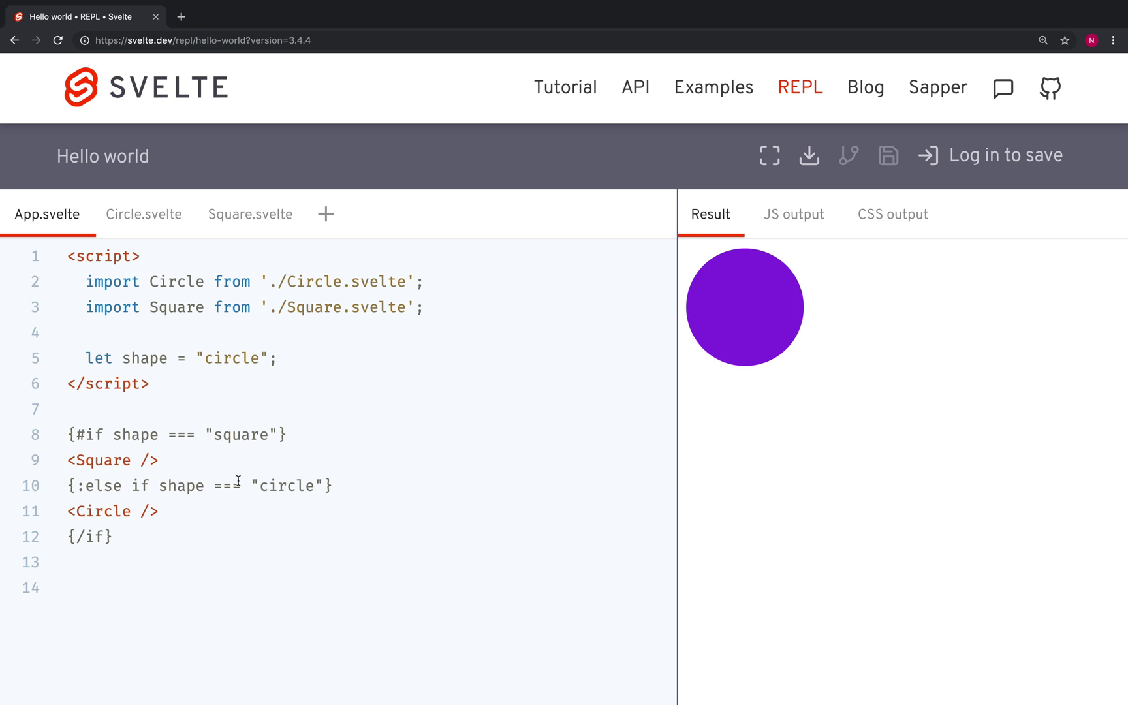
Shorten shape's value to "cir" so neither branch renders anything
{"action": "key", "text": "BackSpace"}
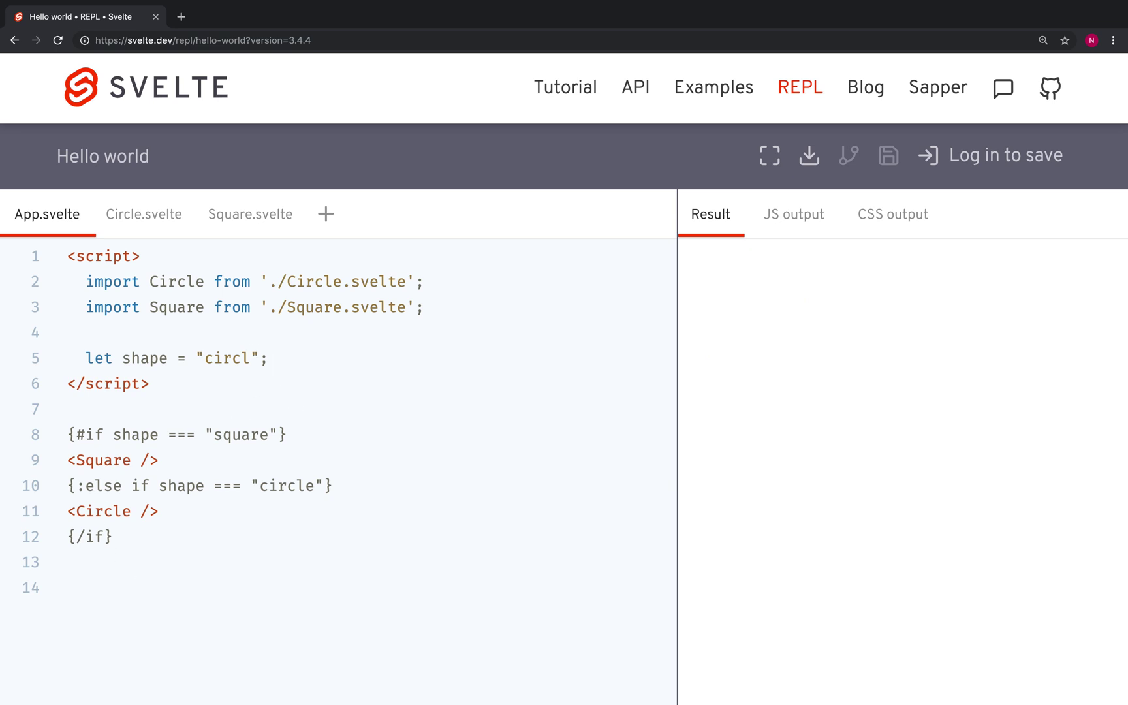
{"action": "key", "text": "BackSpace"}
{"action": "key", "text": "BackSpace"}
{"action": "left_click", "coordinate": [172, 516]}
{"action": "key", "text": "BackSpace"}
{"action": "type", "text": ">"}
Add an {:else} branch with the text Nothing to show! before {/if}
{"action": "key", "text": "Return"}
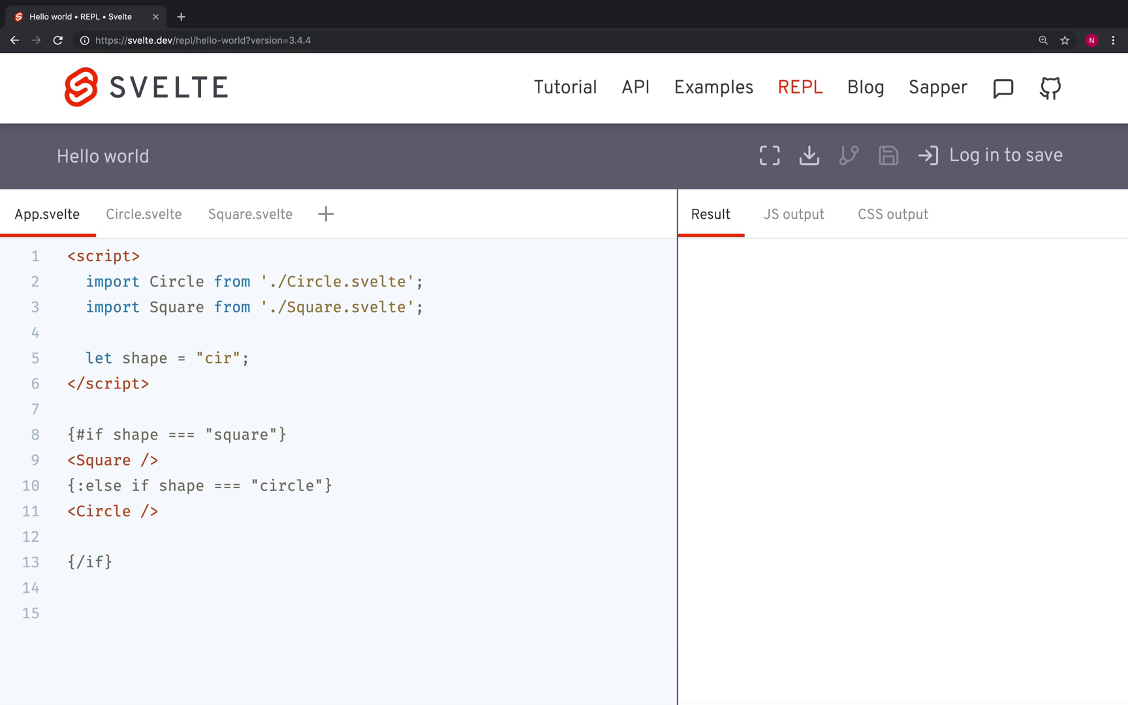
{"action": "type", "text": "{"}
{"action": "key", "text": "Delete"}
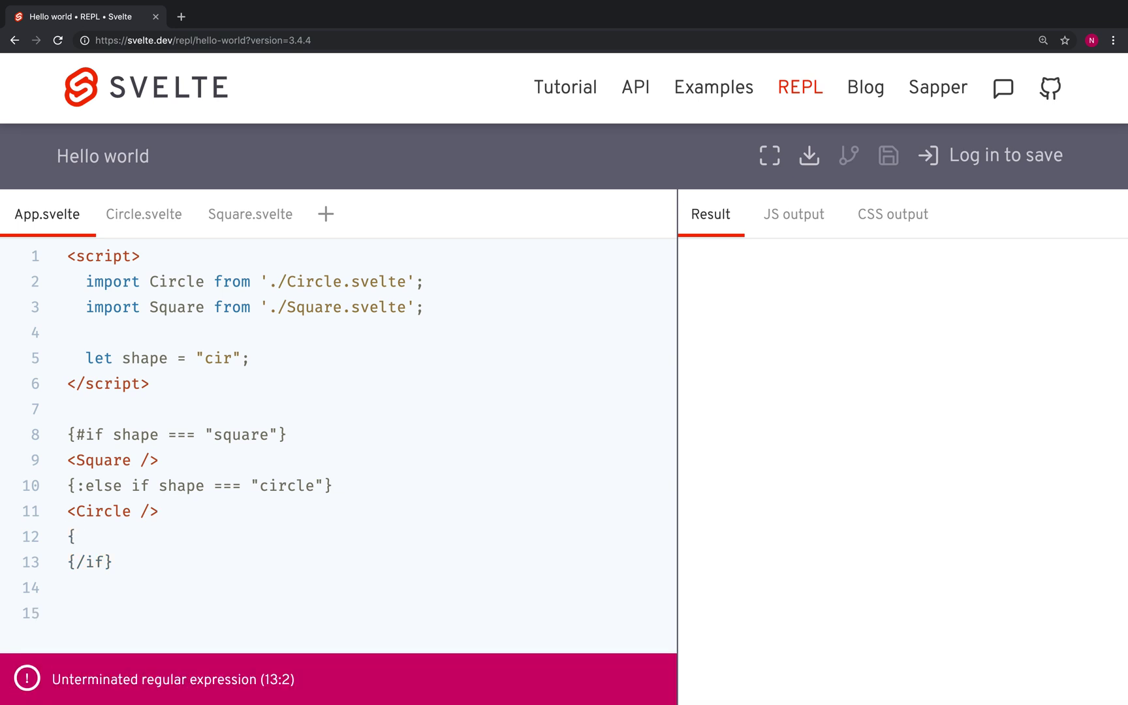
{"action": "type", "text": "}"}
{"action": "key", "text": "Left"}
{"action": "type", "text": ":else"}
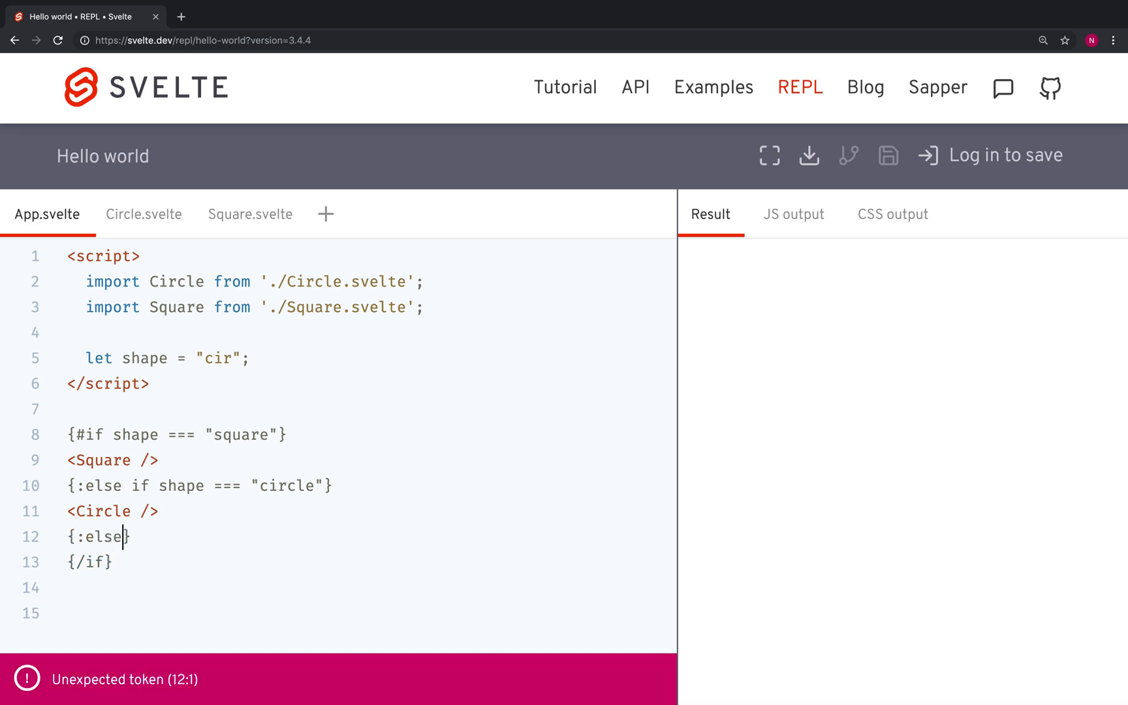
{"action": "key", "text": "Return"}
{"action": "key", "text": "Return"}
{"action": "key", "text": "Up"}
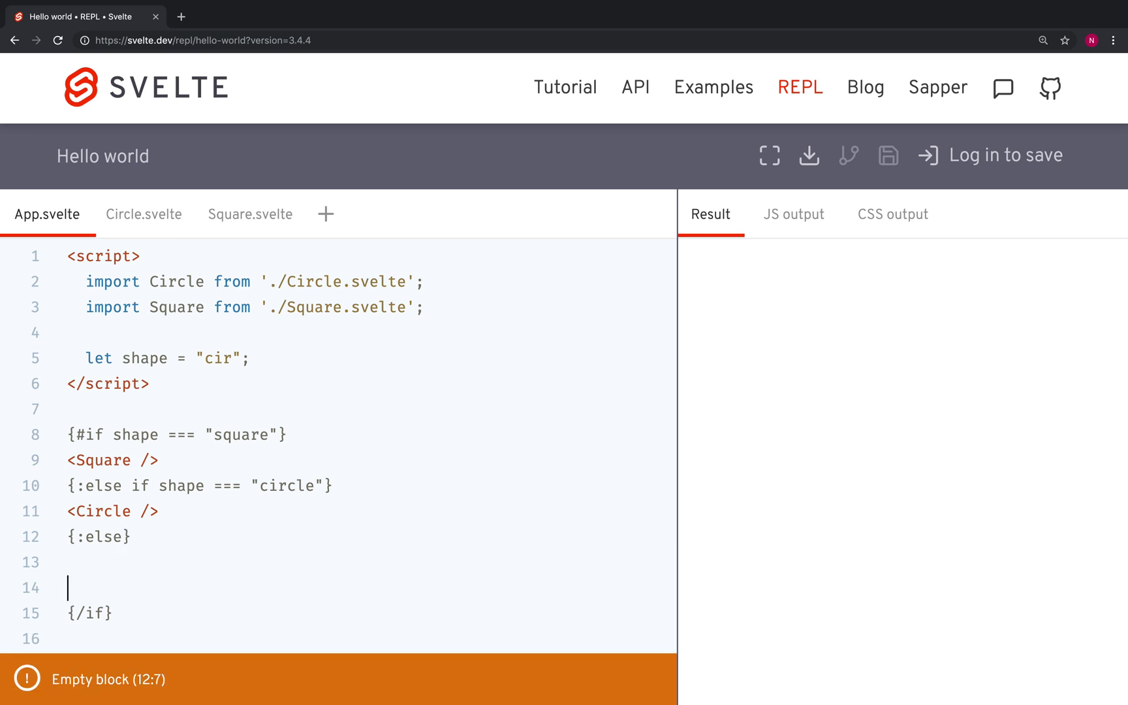
{"action": "type", "text": "Nothing to show!"}
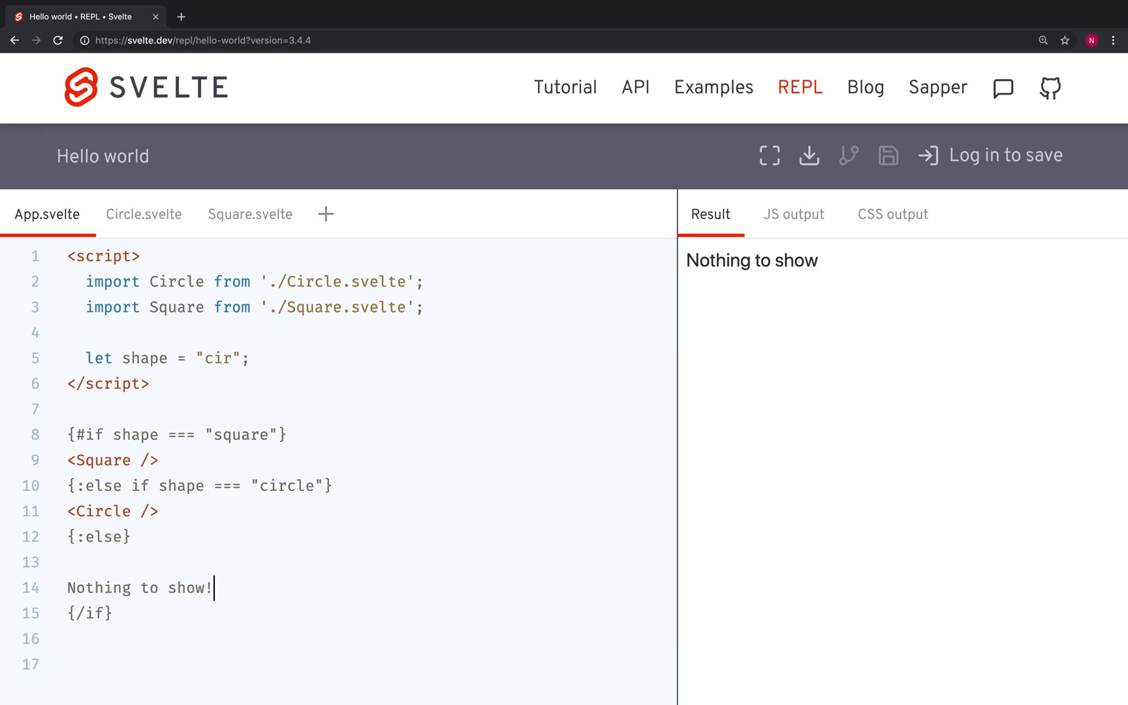
Remove the extra blank line and review the finished if/else if/else block
{"action": "left_click", "coordinate": [141, 565]}
{"action": "key", "text": "BackSpace"}
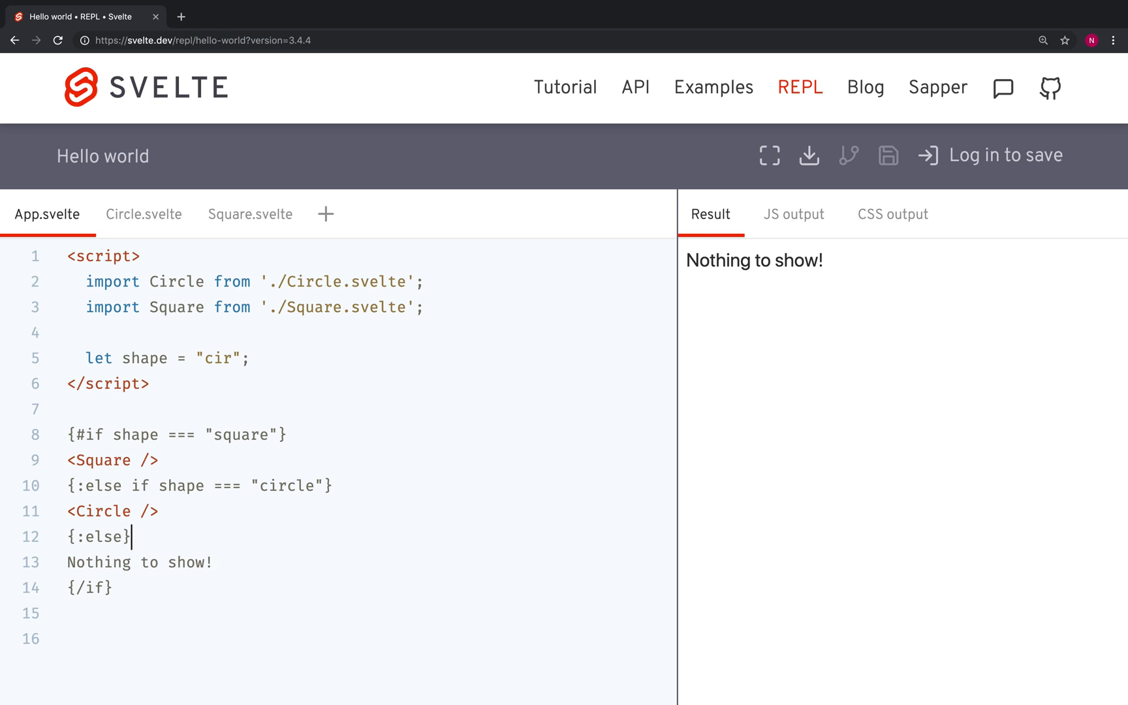
{"action": "mouse_move", "coordinate": [68, 435]}
{"action": "left_mouse_down"}
{"action": "mouse_move", "coordinate": [193, 511]}
{"action": "mouse_move", "coordinate": [223, 470]}
{"action": "mouse_move", "coordinate": [158, 589]}
{"action": "left_mouse_up"}
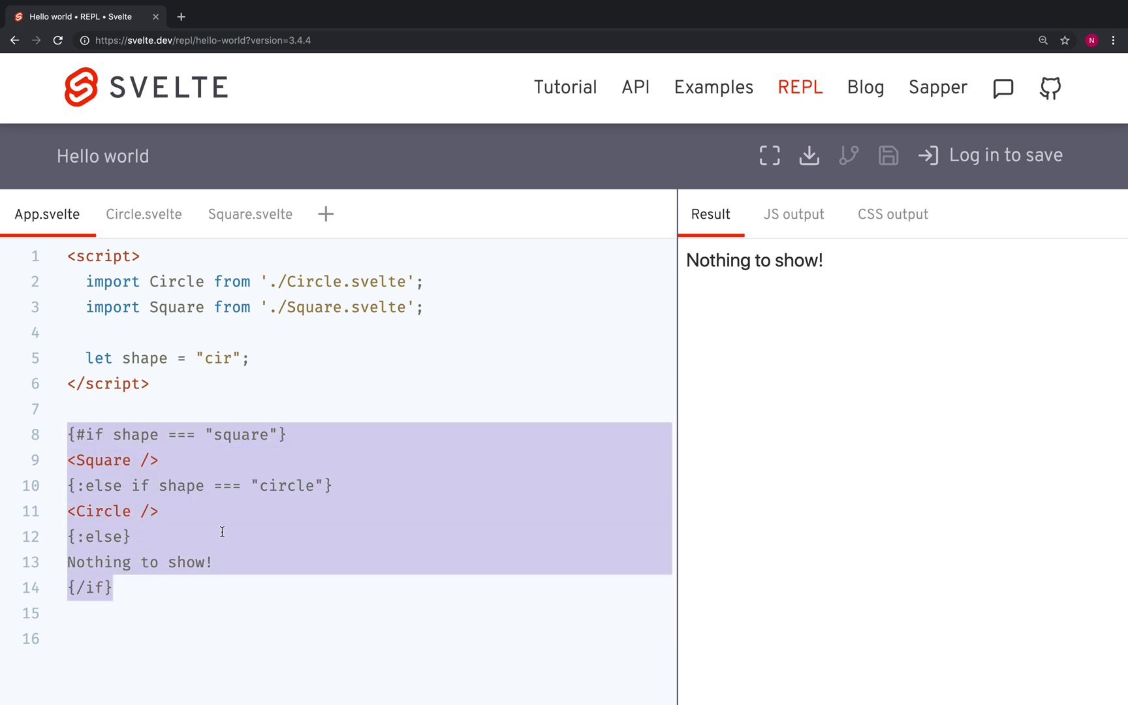